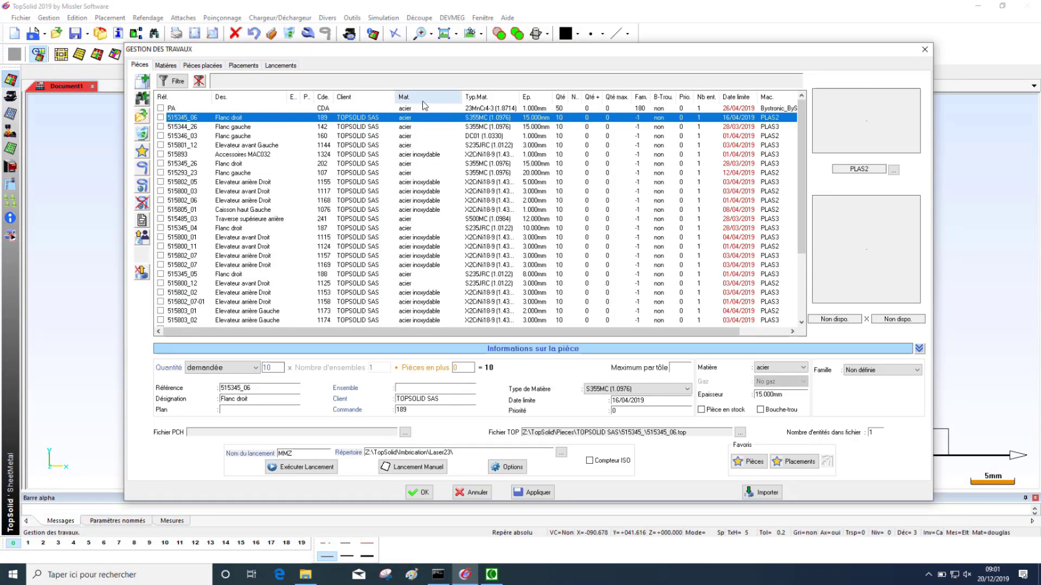
# - Sort by material, select parts 515800_01 through 515893, and request their export to another user
pyautogui.click(422, 98)
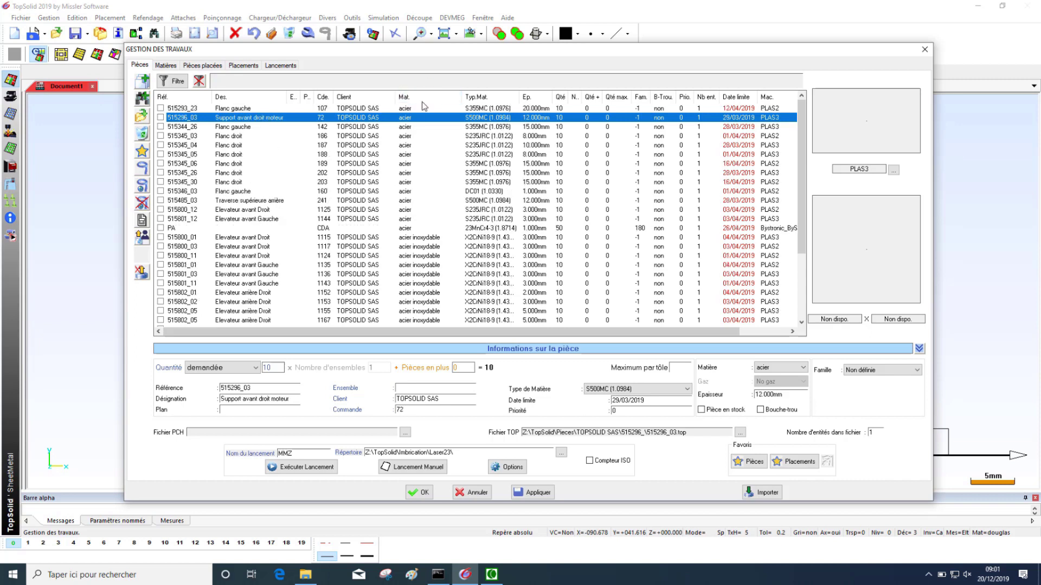
pyautogui.click(425, 238)
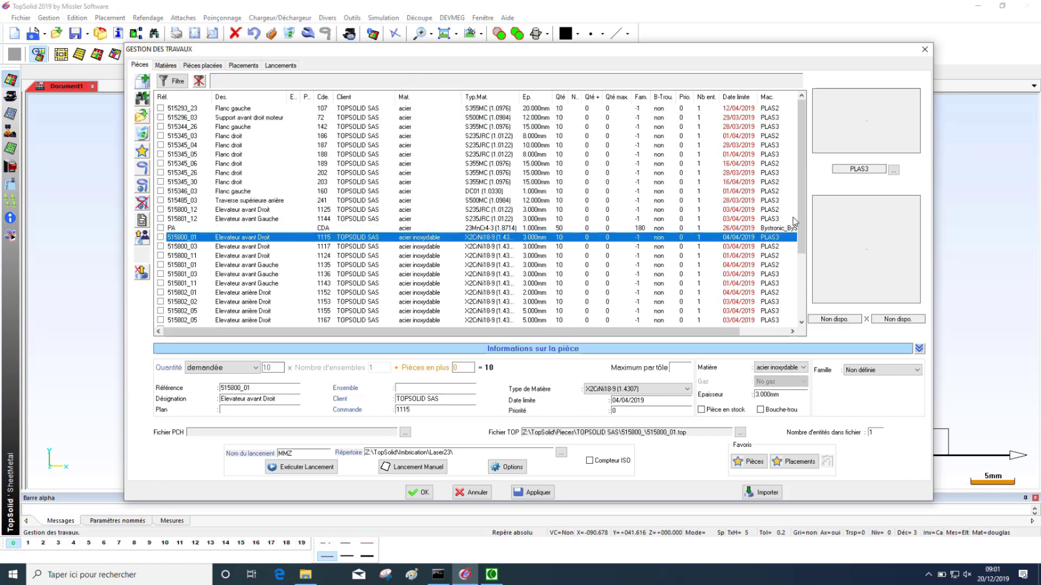
pyautogui.scroll(-4, 795, 222)
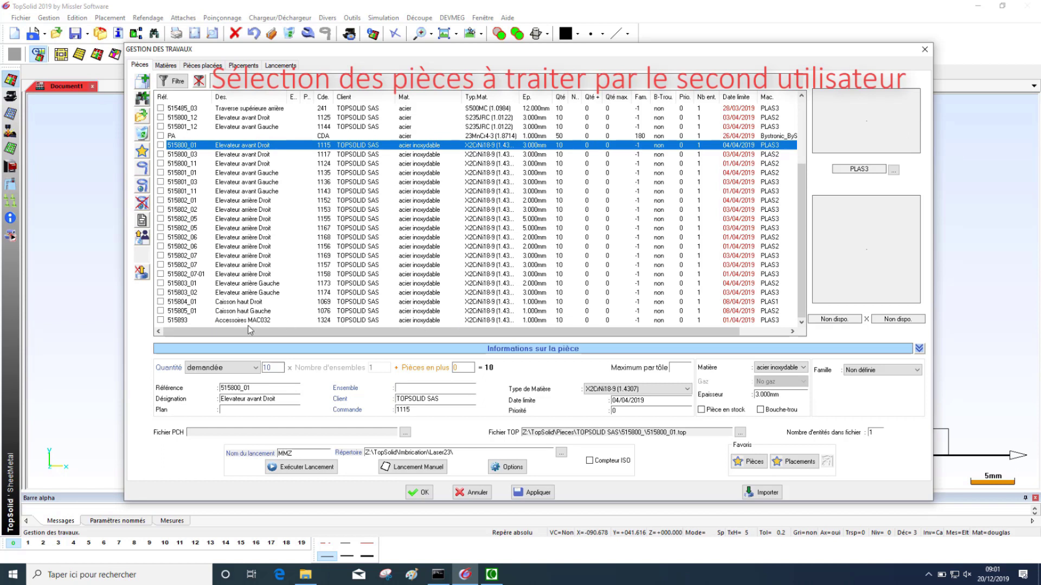
pyautogui.keyDown('shift'); pyautogui.click(171, 320); pyautogui.keyUp('shift')
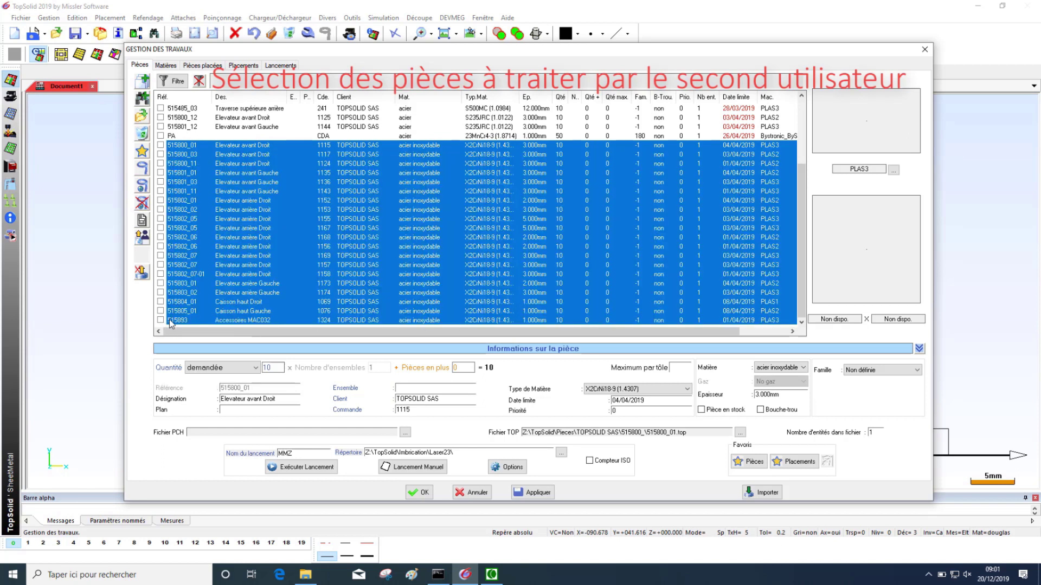
pyautogui.click(143, 239)
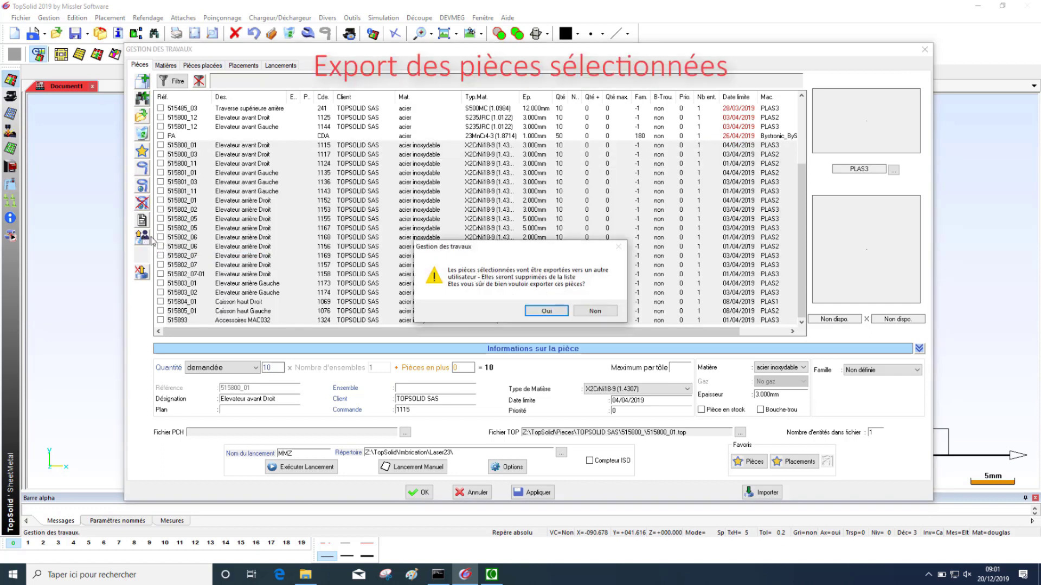
# - Send the selected parts to the second user's workstation, then close Gestion des travaux
pyautogui.click(558, 312)
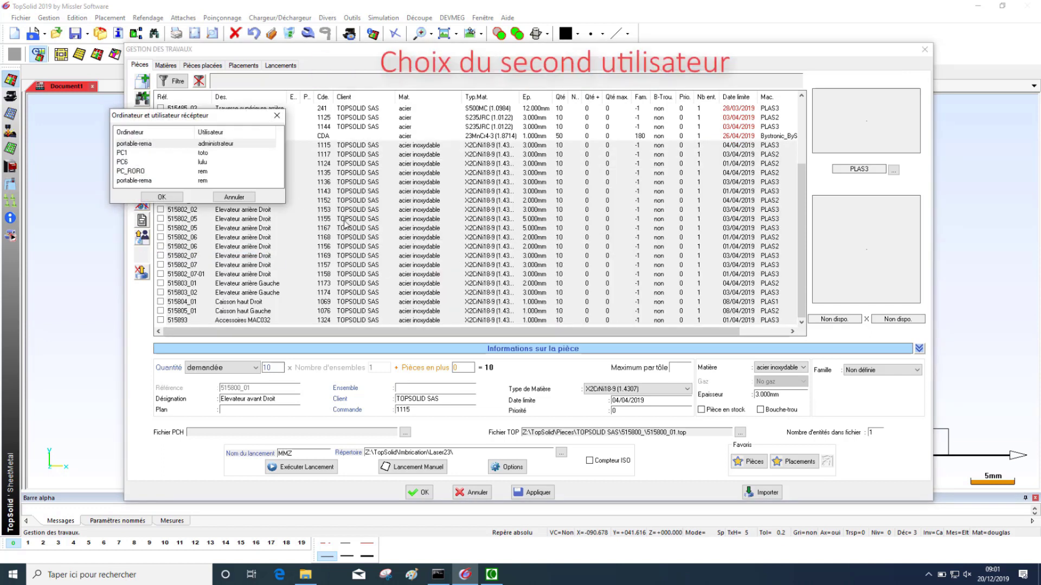
pyautogui.click(222, 145)
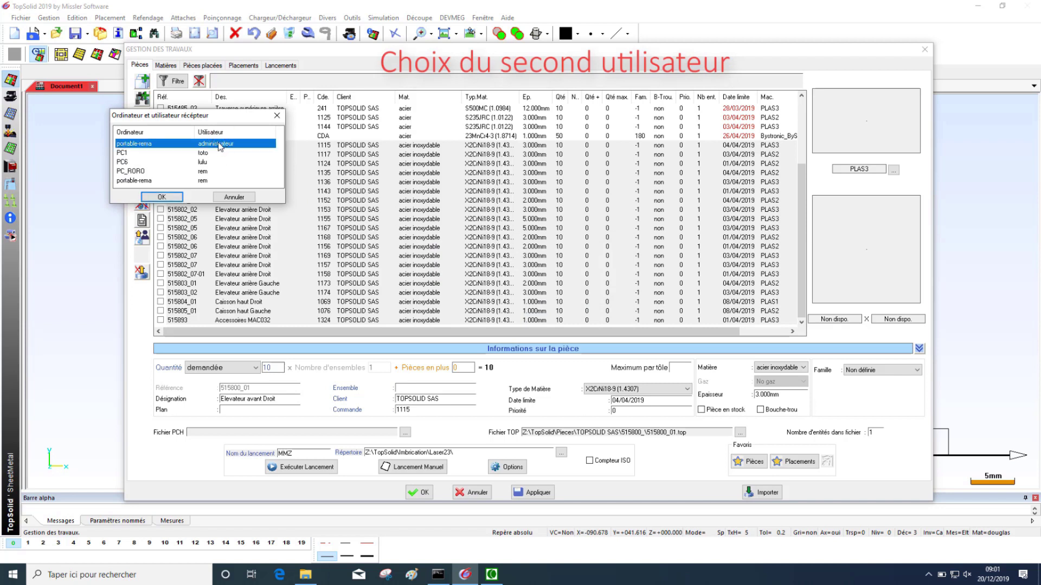
pyautogui.click(144, 182)
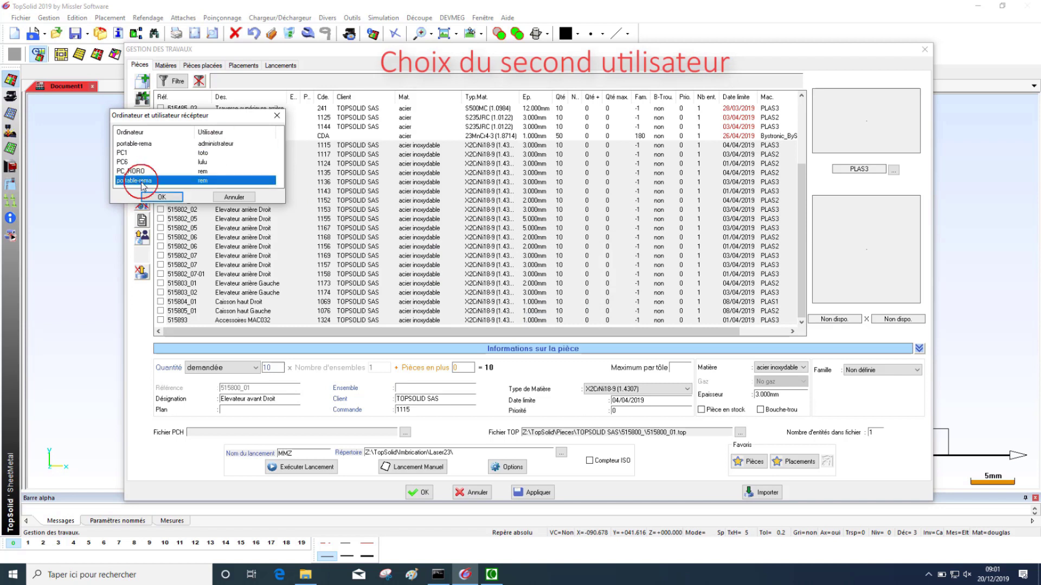
pyautogui.click(172, 198)
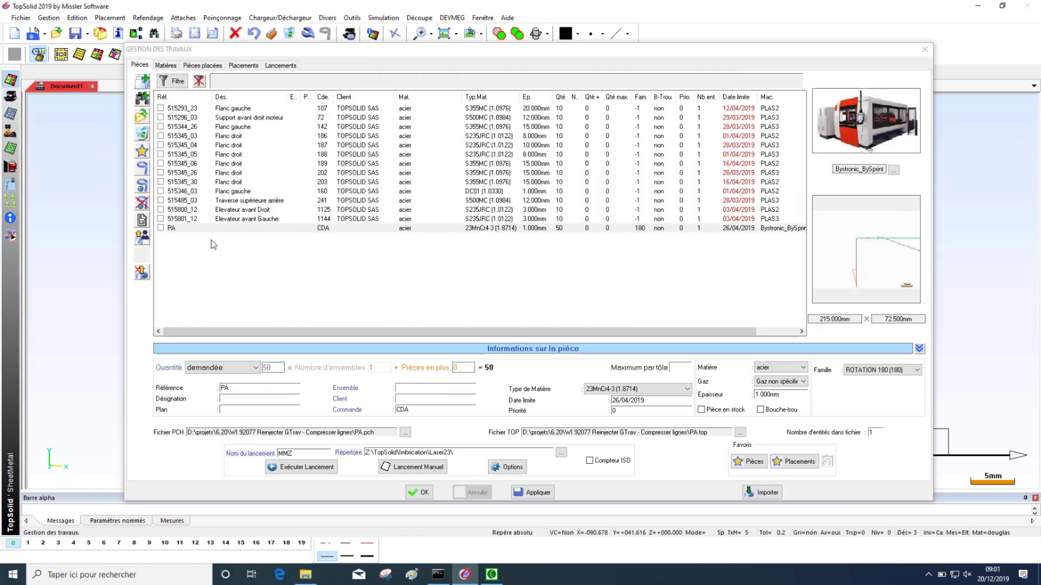
pyautogui.click(419, 493)
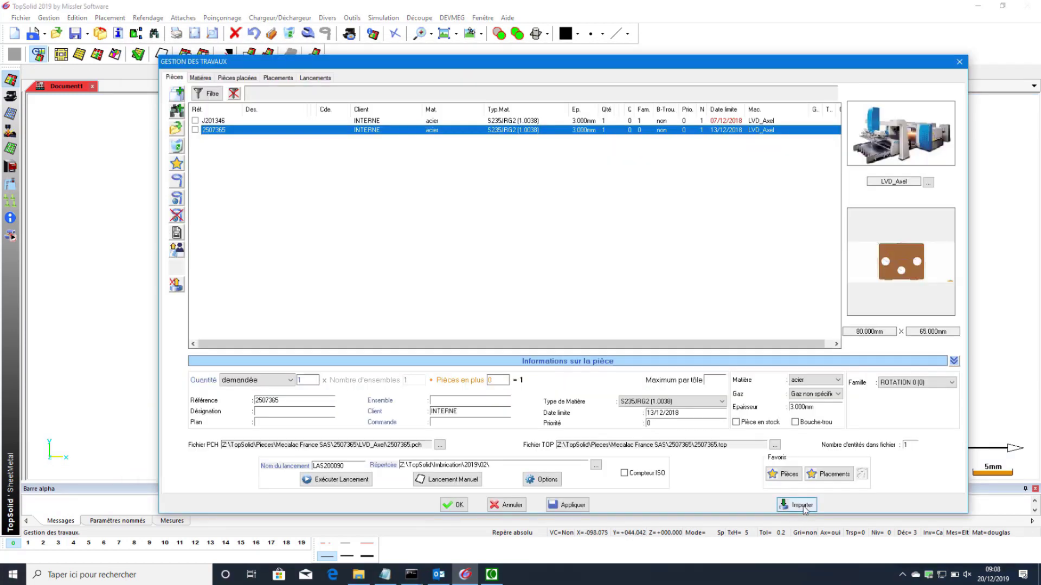
# - Import the other user's exported parts 515800_01 to 515893 and apply the job list
pyautogui.click(804, 508)
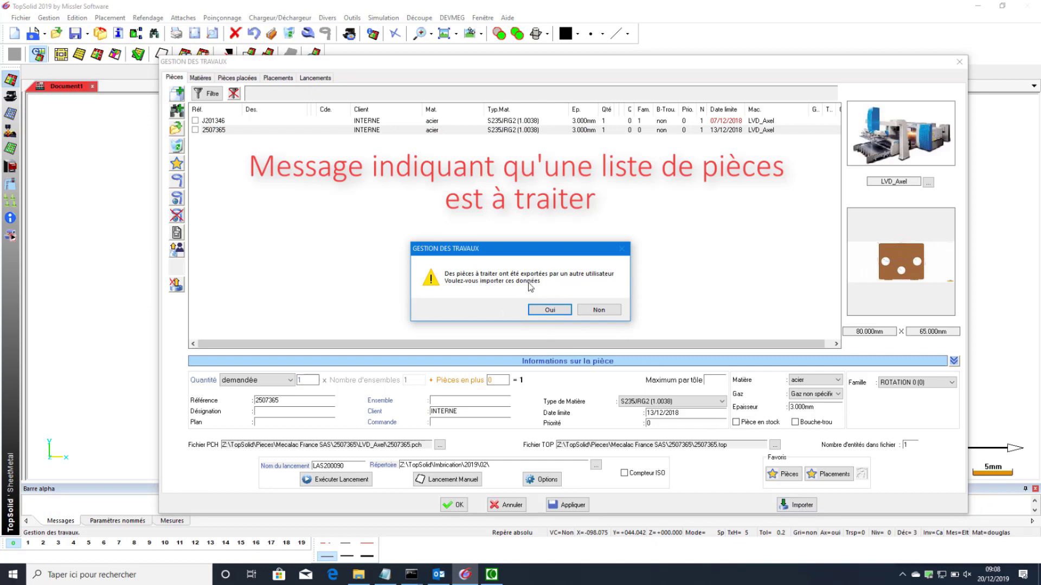
pyautogui.click(550, 310)
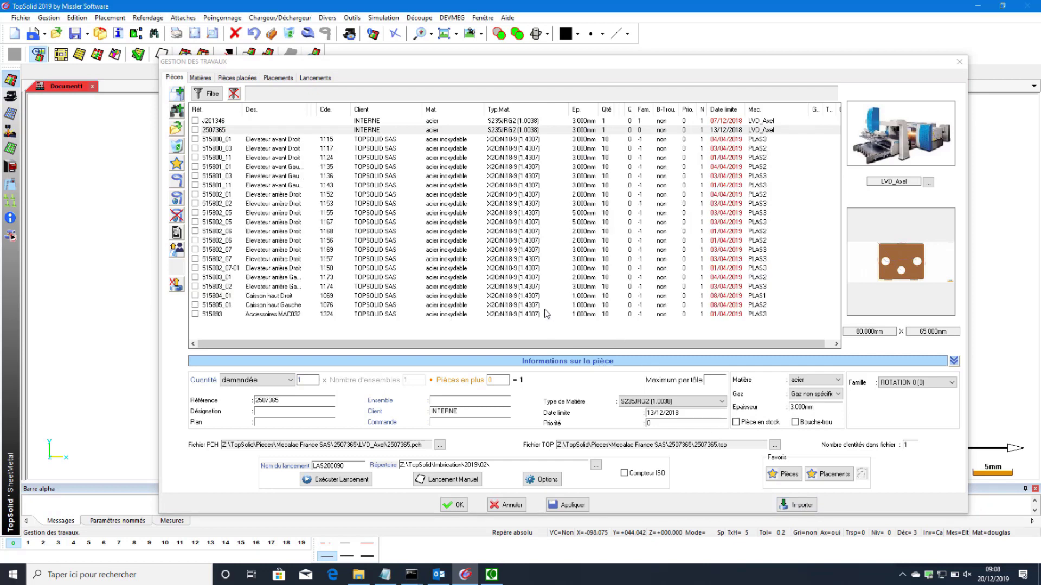
pyautogui.click(337, 140)
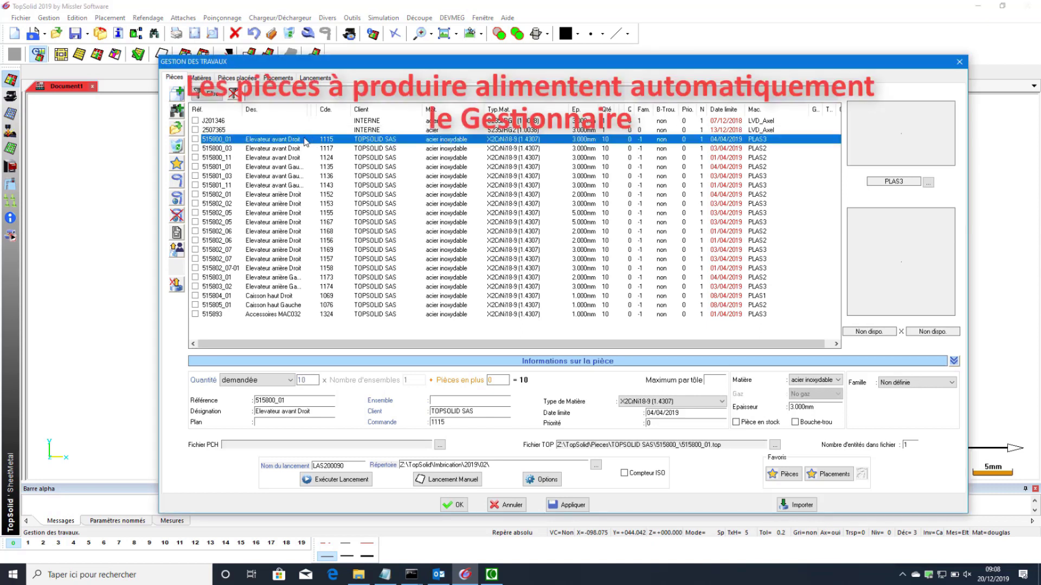
pyautogui.click(275, 315)
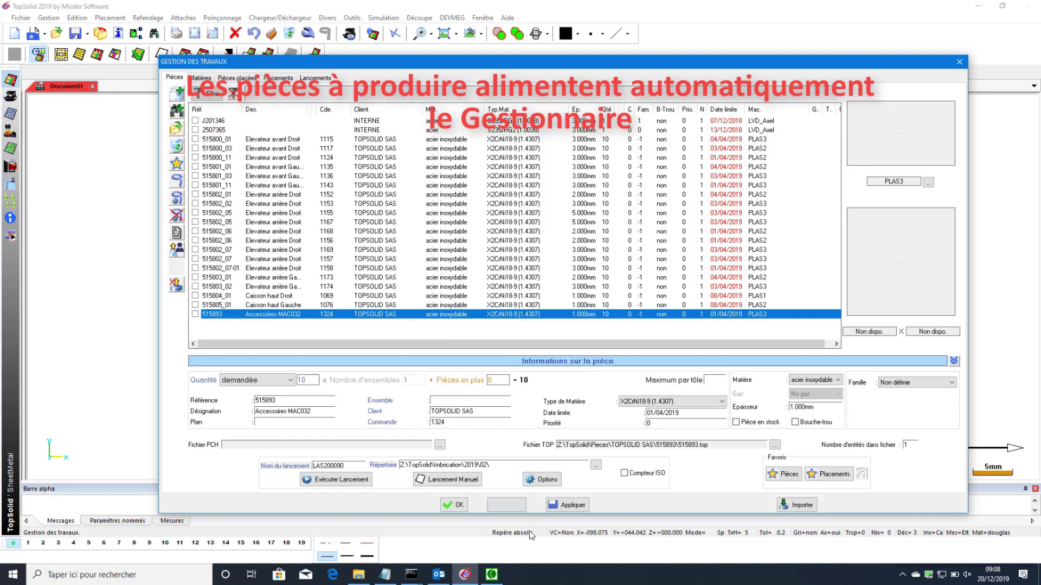
pyautogui.click(561, 510)
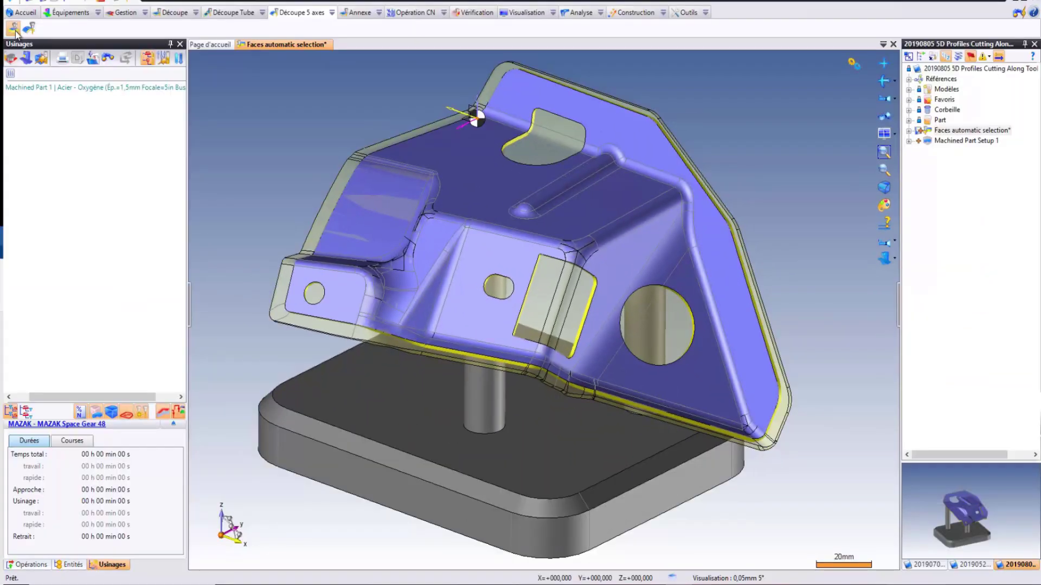
# - Start a 5-axis Découpe de faces operation and open its geometry editor
pyautogui.click(13, 30)
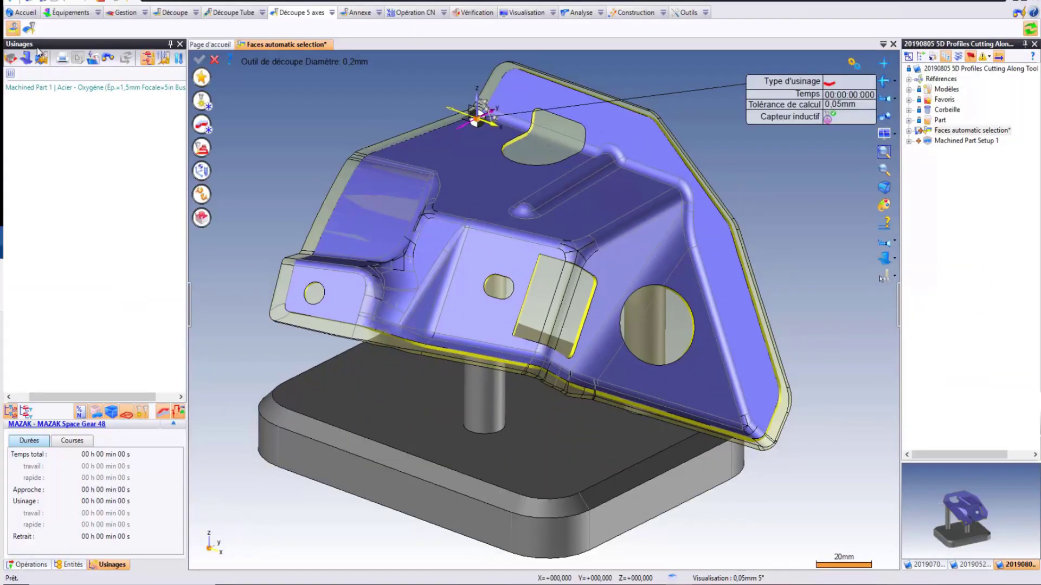
pyautogui.click(200, 127)
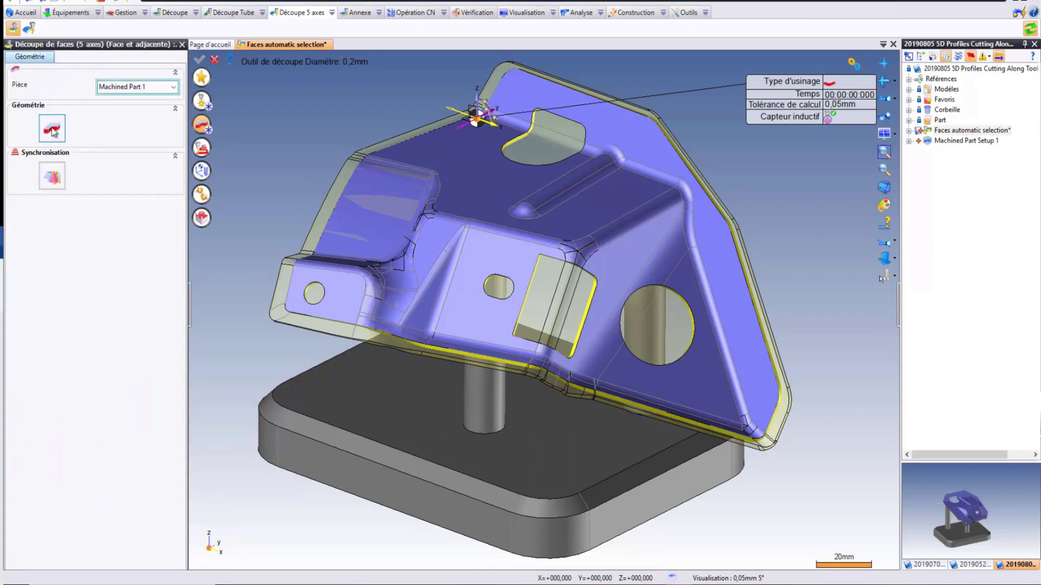
pyautogui.click(52, 129)
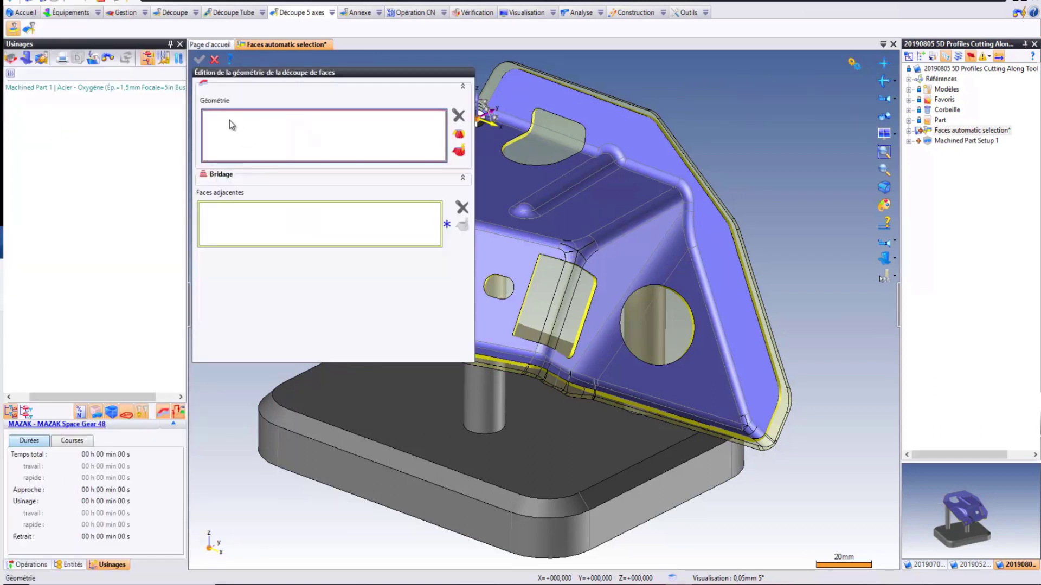
# - Pick the tab's left side face as cutting geometry with automatic face search
pyautogui.scroll(2, 542, 293)
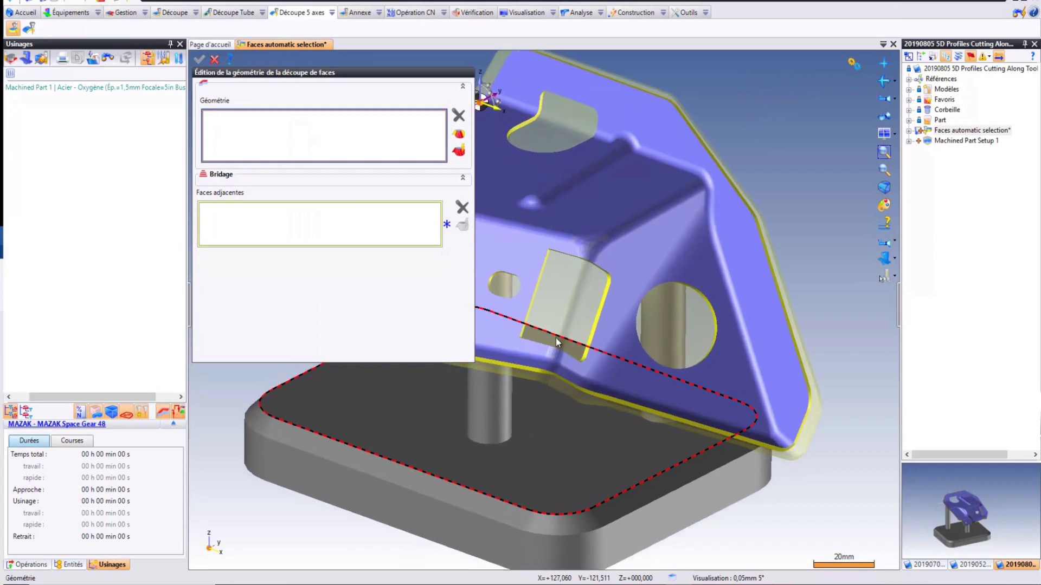
pyautogui.scroll(3, 632, 326)
pyautogui.scroll(2, 600, 274)
pyautogui.scroll(1, 598, 274)
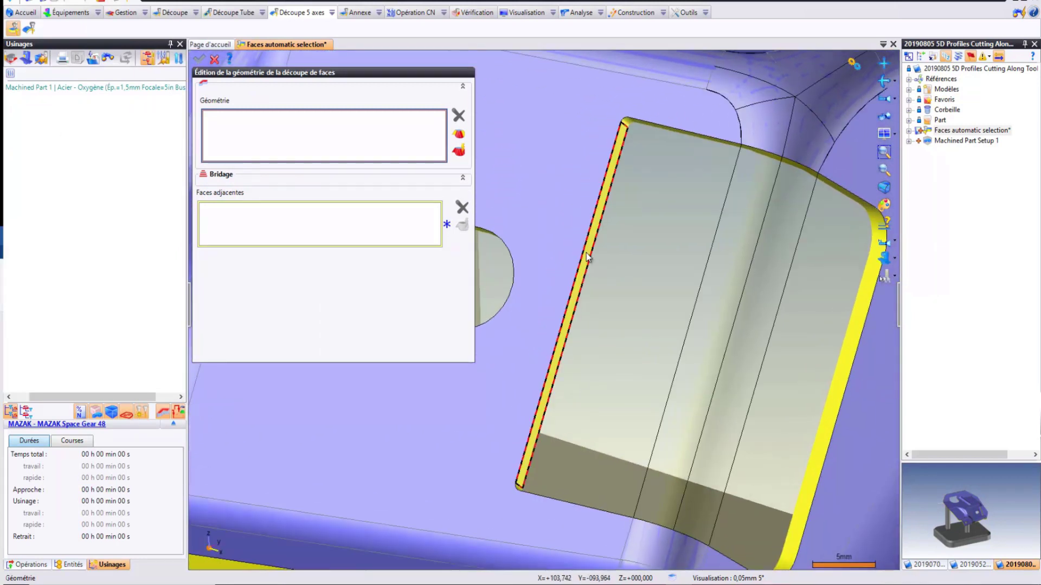
pyautogui.click(588, 253)
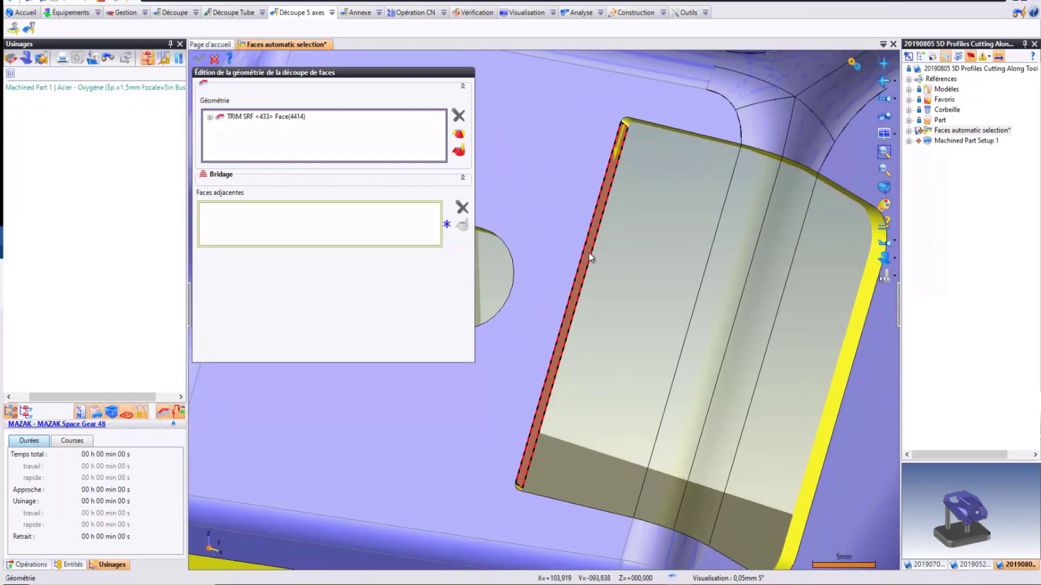
pyautogui.click(459, 149)
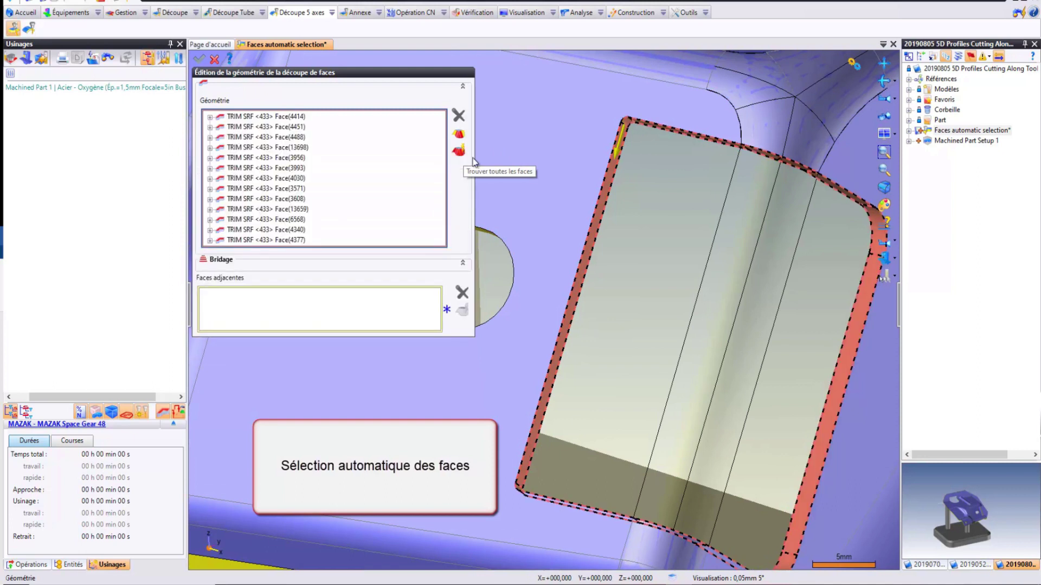
pyautogui.scroll(-2, 573, 185)
pyautogui.scroll(-2, 574, 174)
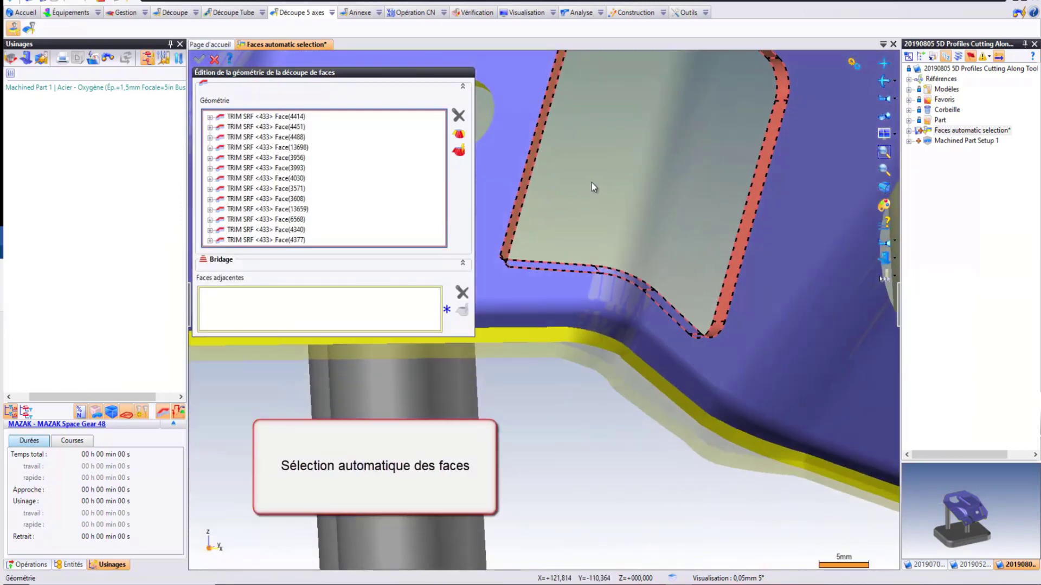
pyautogui.moveTo(724, 230)
pyautogui.mouseDown(button='middle')
pyautogui.moveTo(746, 270)
pyautogui.moveTo(676, 395)
pyautogui.moveTo(546, 345)
pyautogui.mouseUp(button='middle')
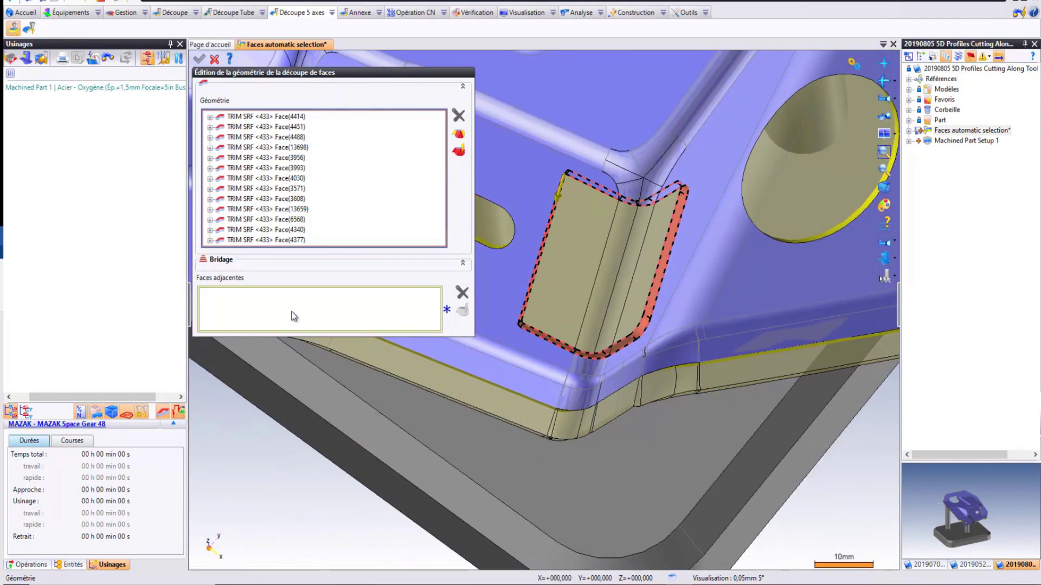
# - Add the surrounding plate face, auto-select its adjacent faces, and validate the face cut
pyautogui.click(211, 297)
pyautogui.moveTo(483, 303); pyautogui.dragTo(543, 210, button='middle')
pyautogui.click(543, 210)
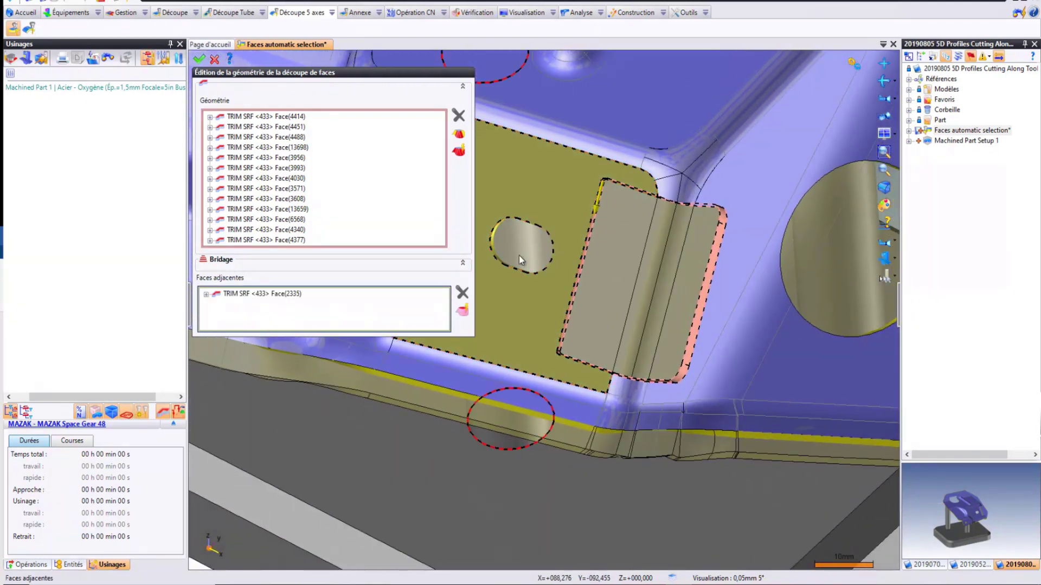
pyautogui.click(464, 310)
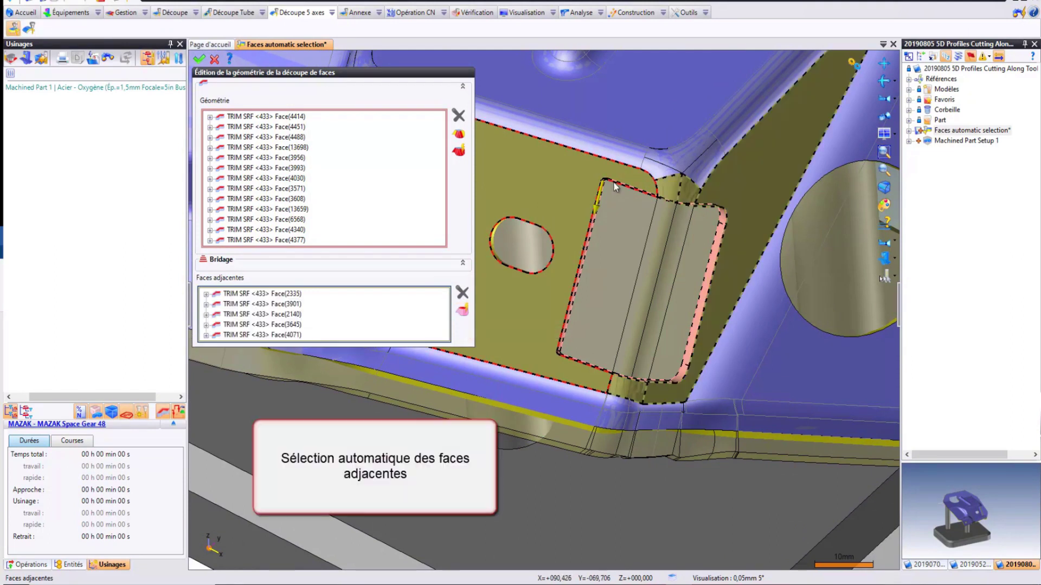
pyautogui.moveTo(645, 181)
pyautogui.mouseDown(button='middle')
pyautogui.moveTo(682, 281)
pyautogui.moveTo(615, 262)
pyautogui.moveTo(564, 289)
pyautogui.mouseUp(button='middle')
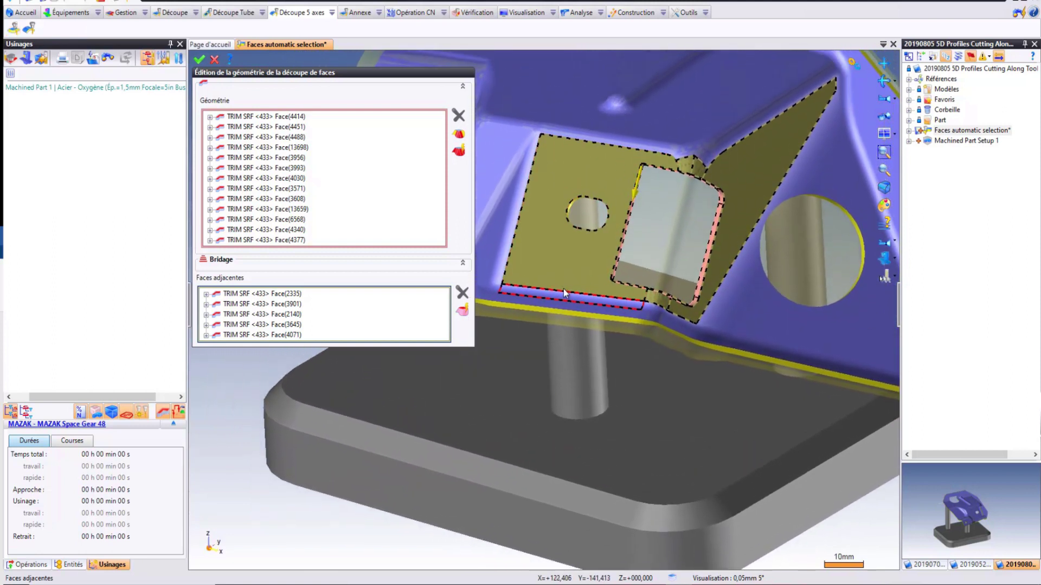
pyautogui.click(198, 59)
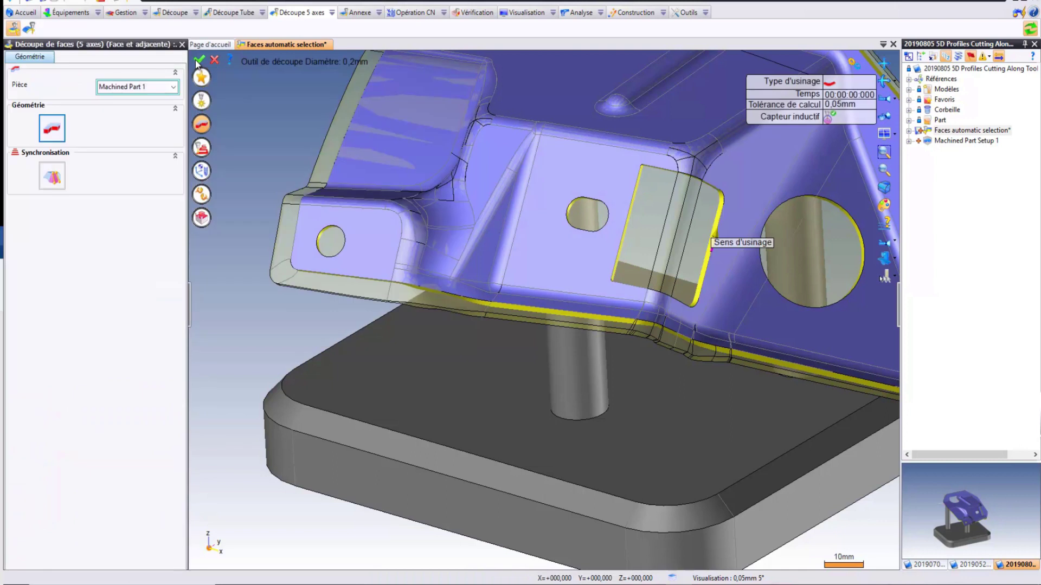
pyautogui.click(198, 61)
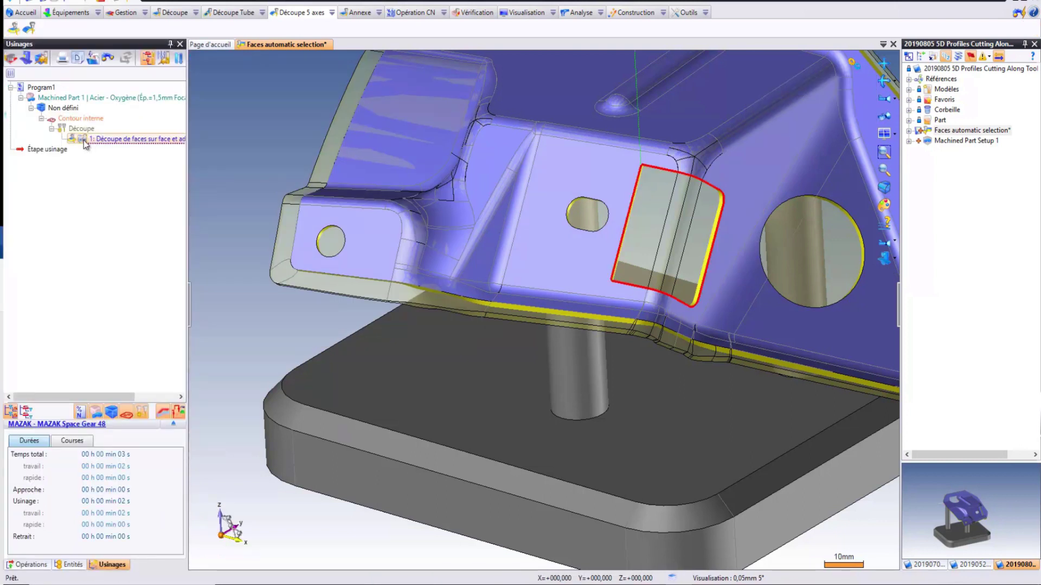
pyautogui.moveTo(260, 195); pyautogui.dragTo(229, 195, button='middle')
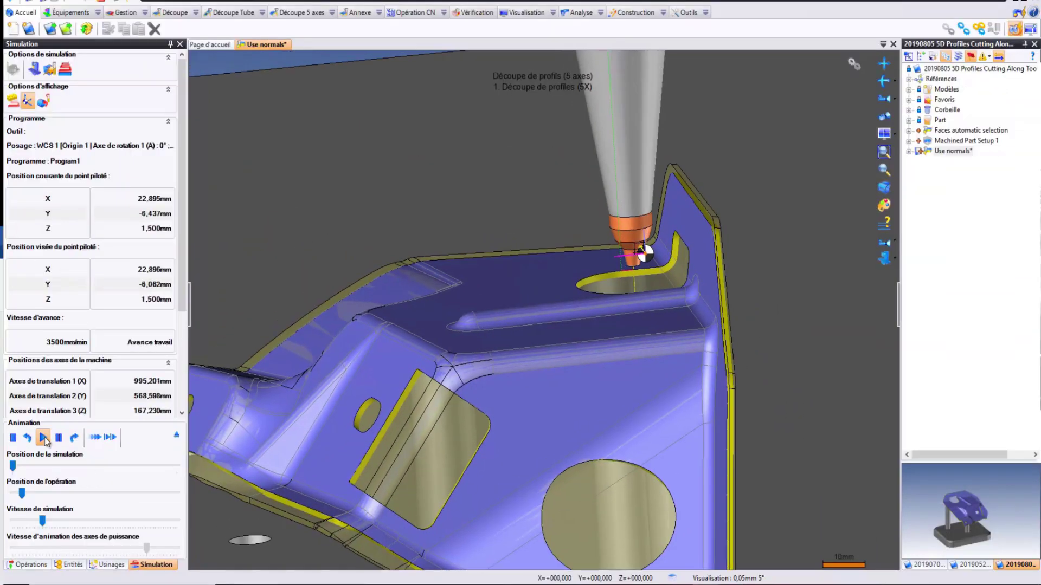
# - Simulate the profile cut, zoom on the cutting-head collision, and reopen the profile cut for editing
pyautogui.click(44, 437)
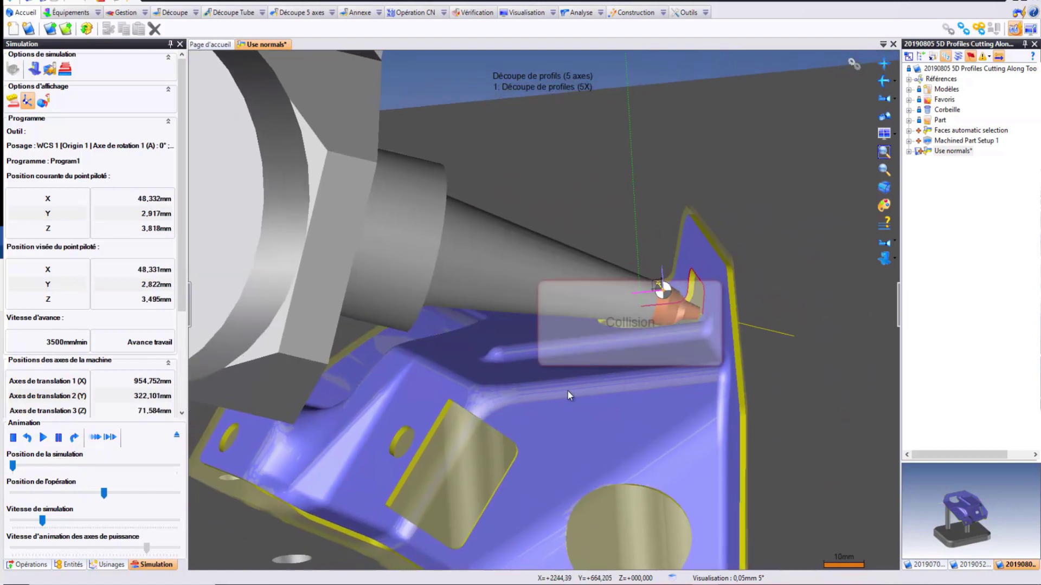
pyautogui.scroll(2, 634, 331)
pyautogui.scroll(2, 639, 303)
pyautogui.scroll(2, 653, 252)
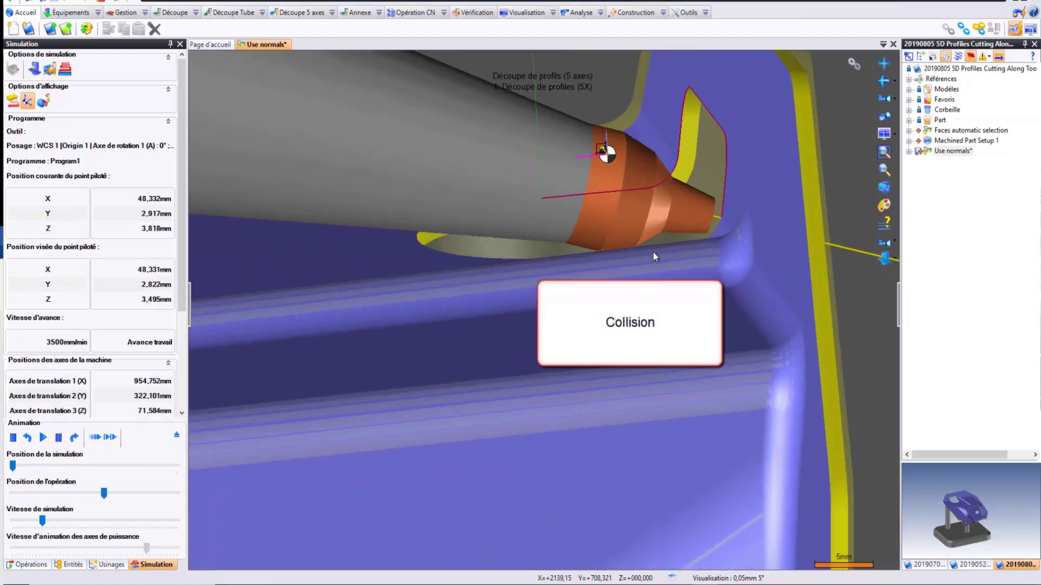
pyautogui.click(181, 443)
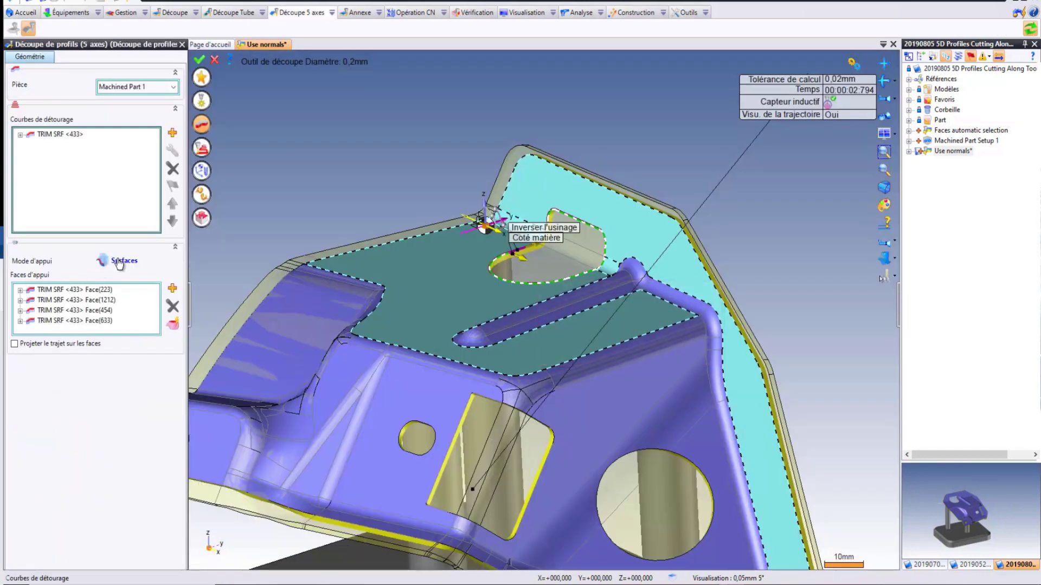
# - Remove the four support faces from the profile cut and enable imposed normals
pyautogui.click(119, 263)
pyautogui.moveTo(71, 291); pyautogui.dragTo(80, 322)
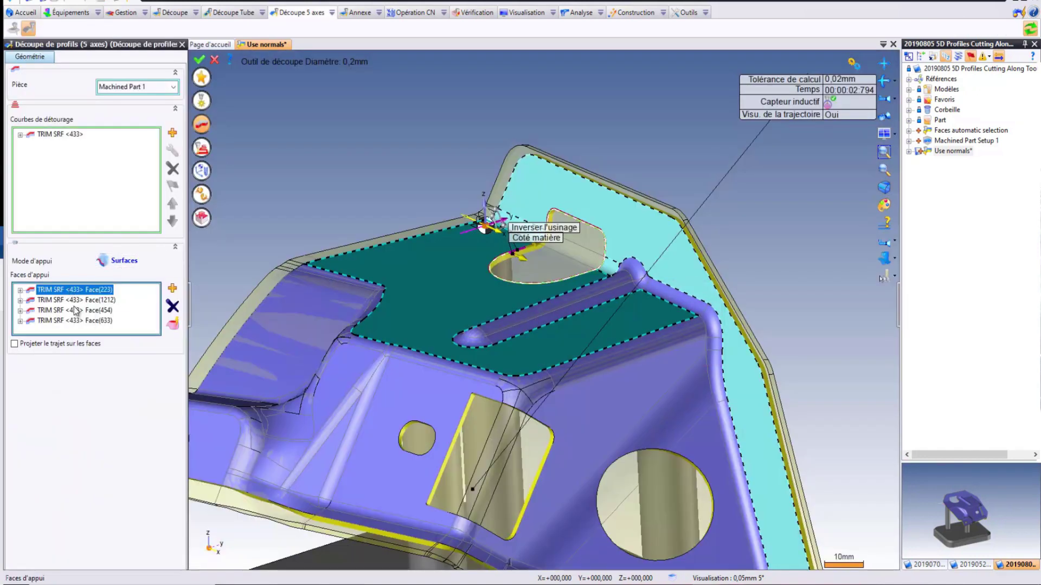
pyautogui.click(173, 306)
pyautogui.click(122, 261)
pyautogui.click(116, 279)
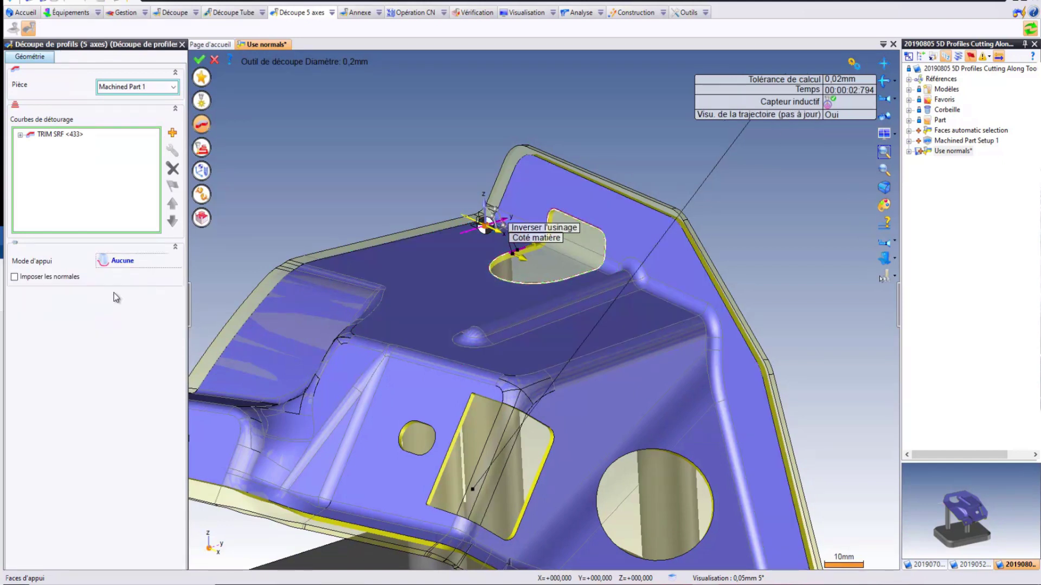
pyautogui.click(13, 278)
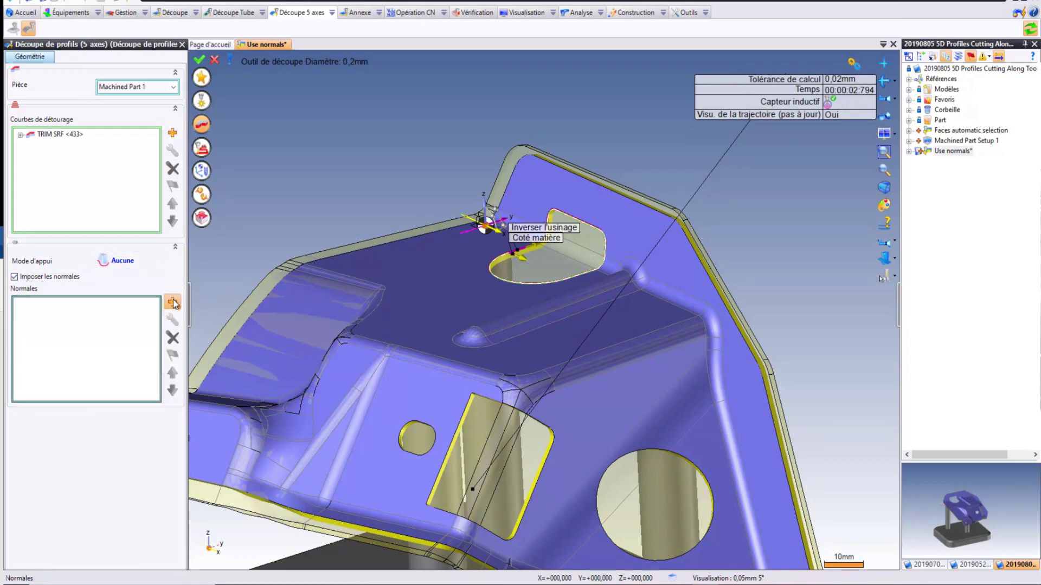
# - Impose a normal at the hole-edge vertex tilted to Angle ZY -45°
pyautogui.click(173, 304)
pyautogui.scroll(2, 548, 242)
pyautogui.scroll(2, 551, 262)
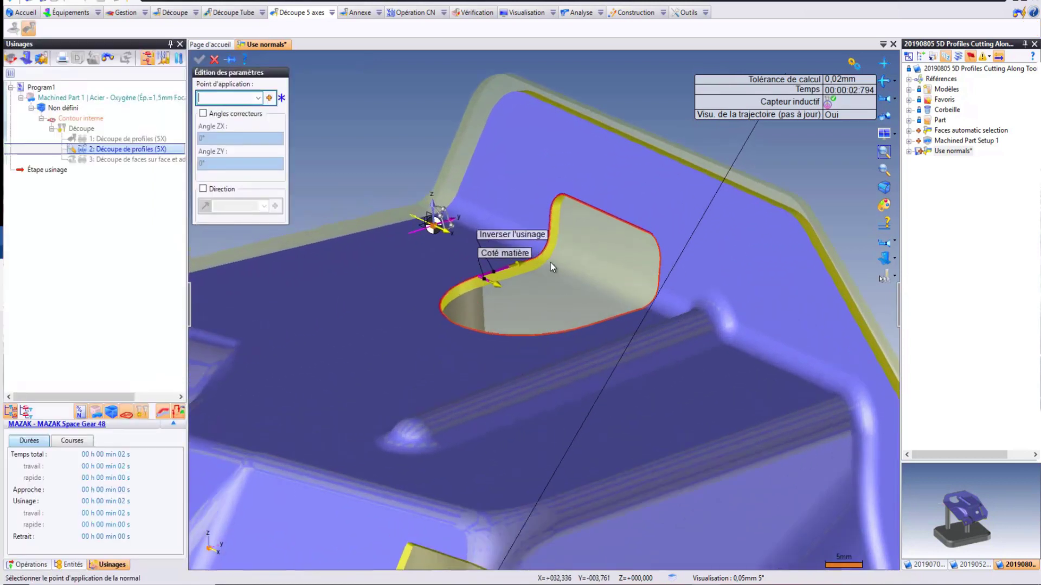
pyautogui.scroll(2, 551, 262)
pyautogui.click(526, 289)
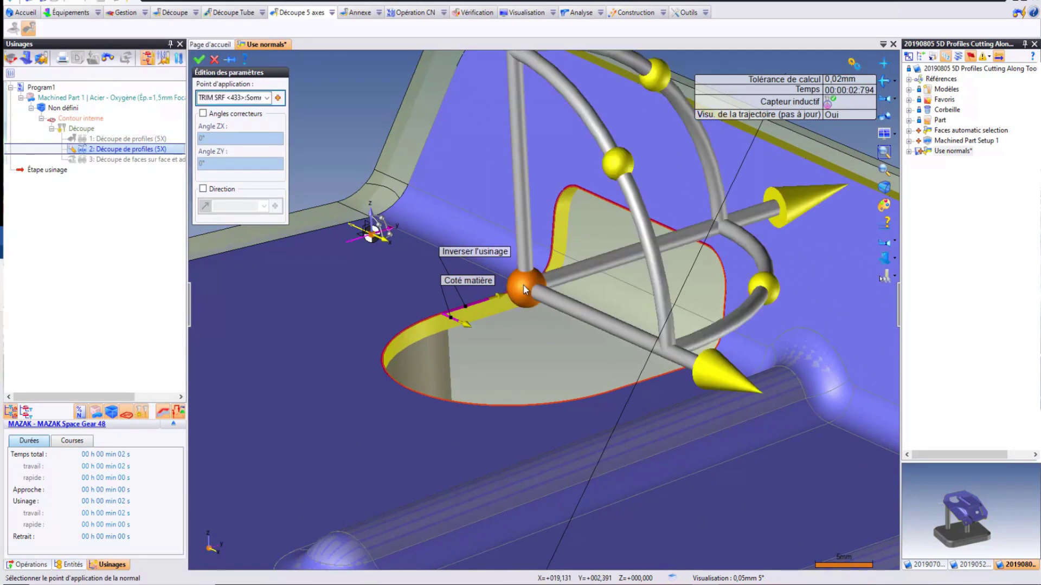
pyautogui.scroll(-1, 545, 280)
pyautogui.scroll(-2, 577, 228)
pyautogui.moveTo(592, 206); pyautogui.dragTo(551, 210)
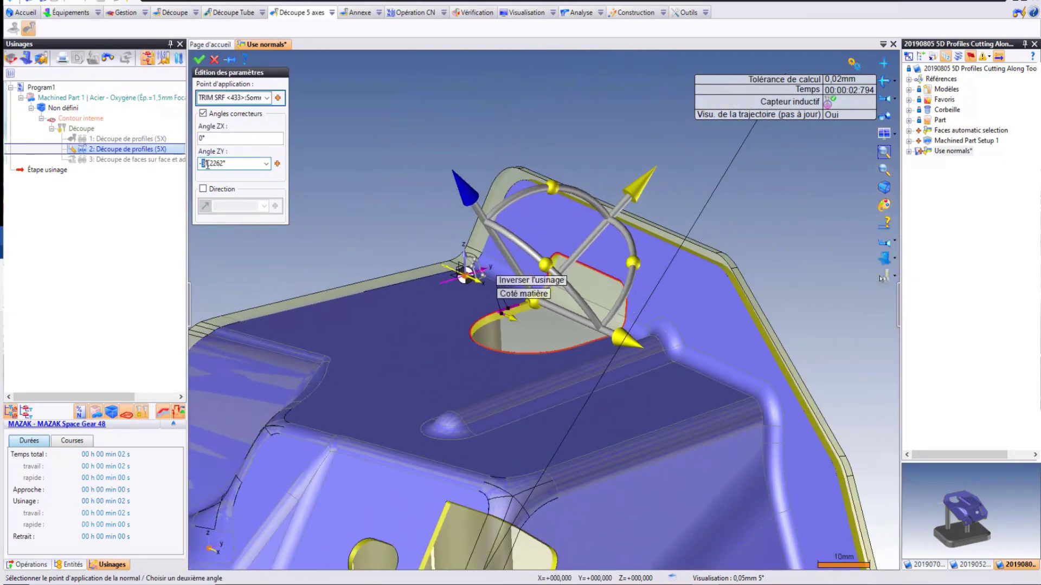
pyautogui.hotkey('shift', 'Tab')
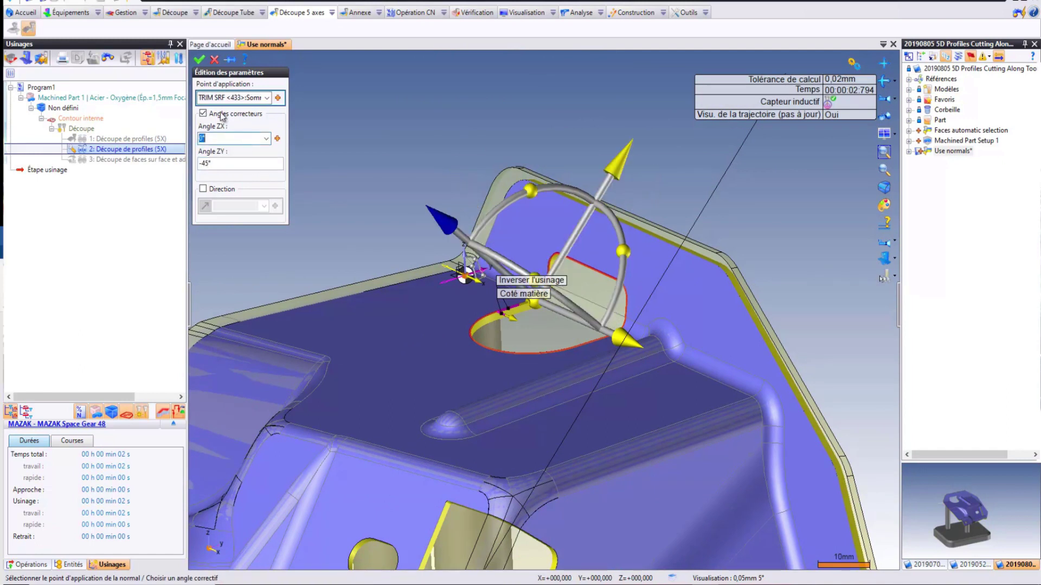
pyautogui.click(199, 60)
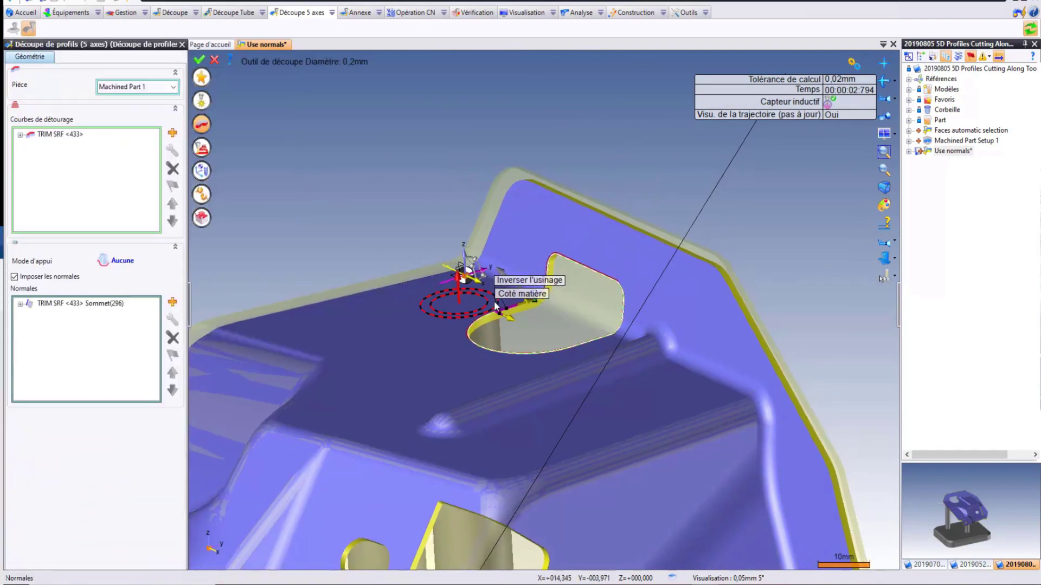
# - Add a second imposed normal at another hole-edge vertex with Angle ZY -45°
pyautogui.moveTo(493, 300); pyautogui.dragTo(564, 338, button='middle')
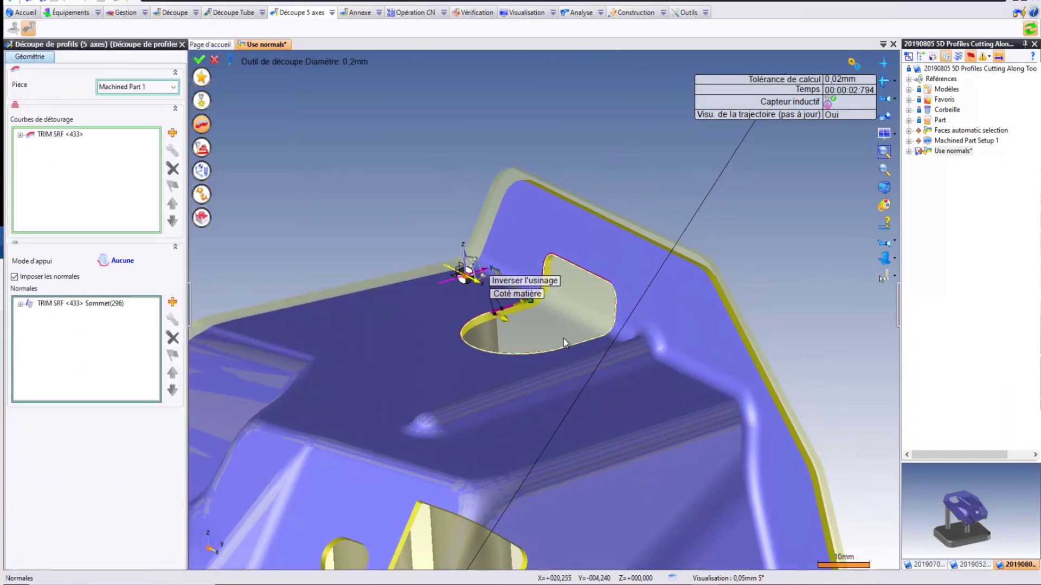
pyautogui.click(171, 302)
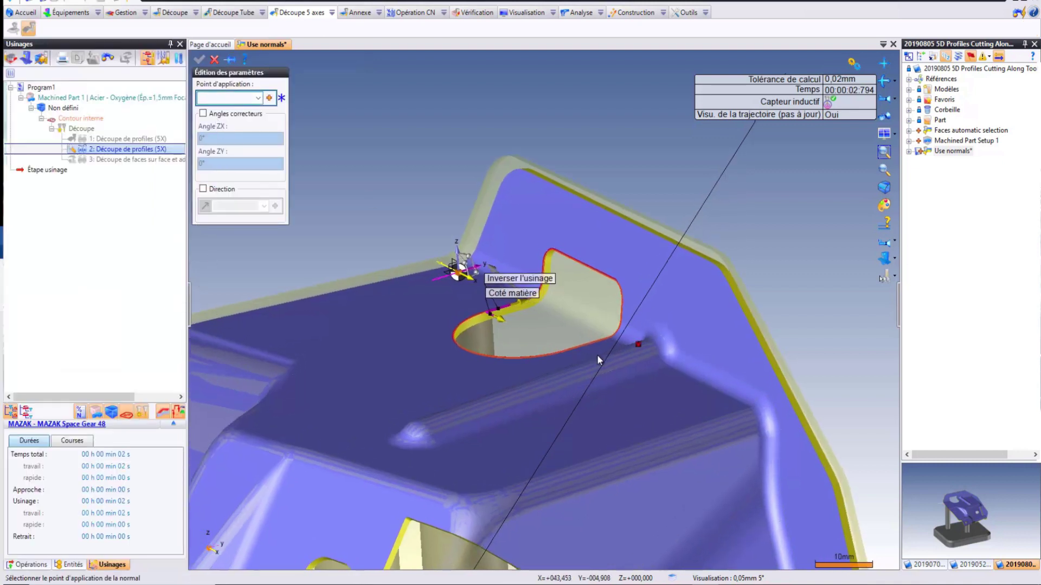
pyautogui.moveTo(597, 354); pyautogui.dragTo(612, 342, button='middle')
pyautogui.click(613, 342)
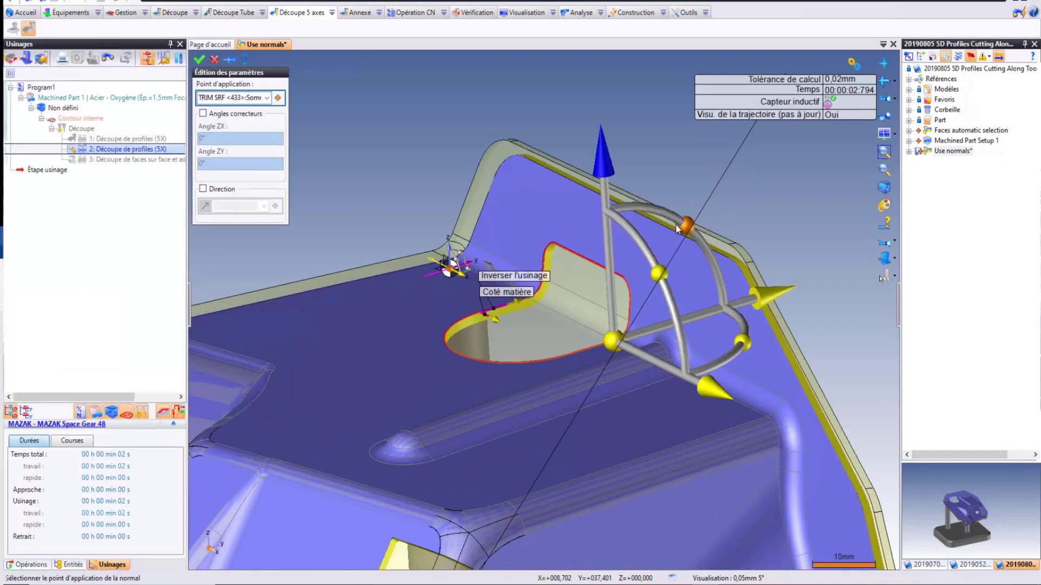
pyautogui.moveTo(687, 225); pyautogui.dragTo(637, 206)
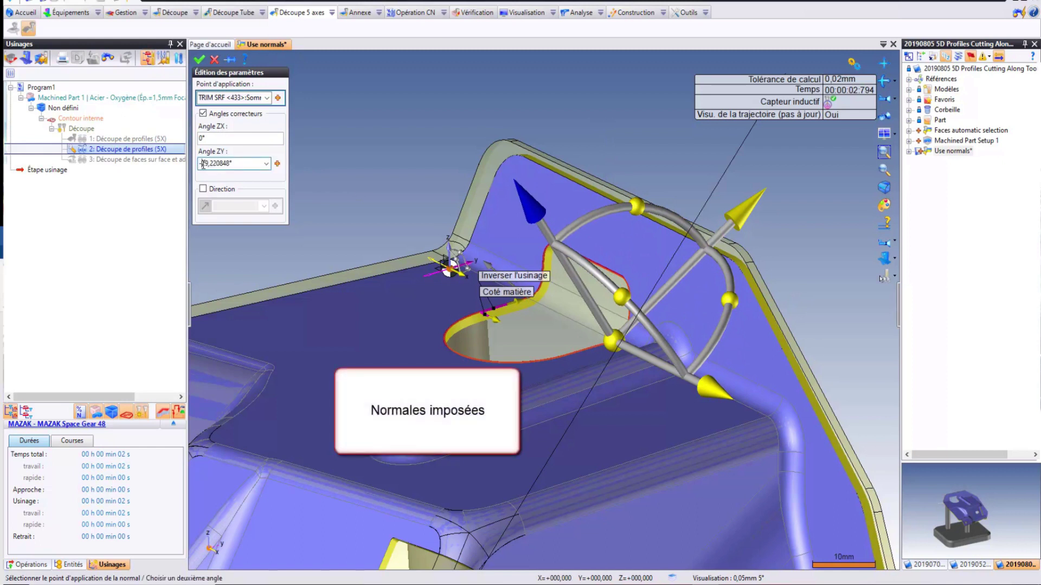
pyautogui.write('-45')
pyautogui.click(245, 139)
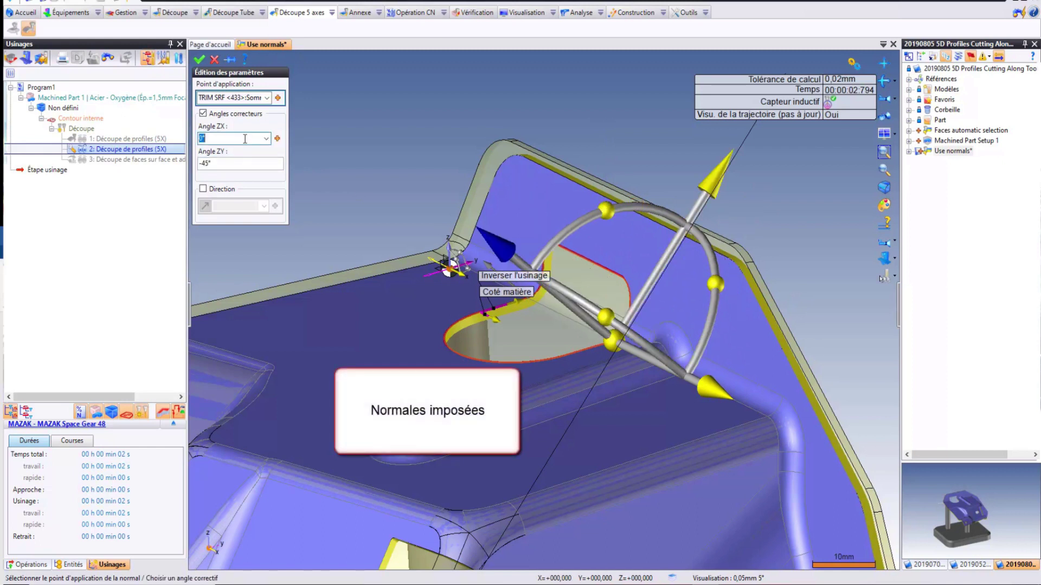
pyautogui.click(200, 61)
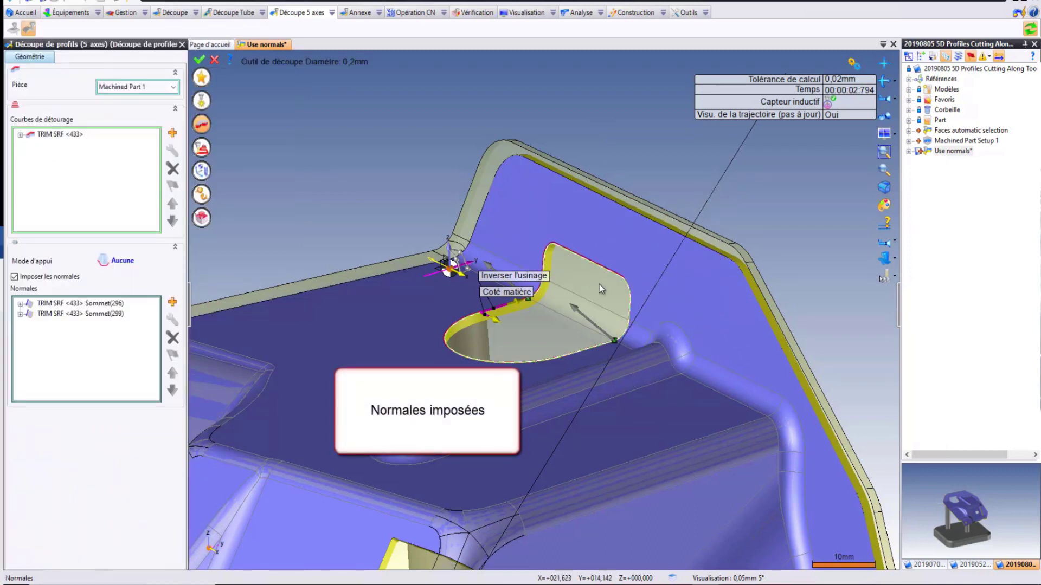
# - Validate the modified profile-cutting operation with both imposed normals
pyautogui.scroll(1, 610, 303)
pyautogui.scroll(1, 609, 307)
pyautogui.scroll(1, 606, 310)
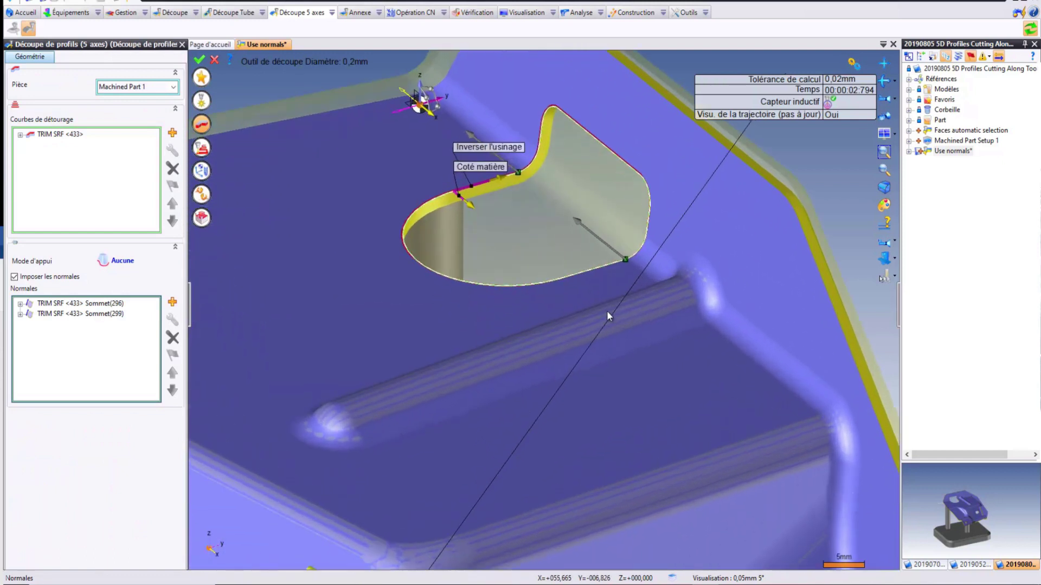
pyautogui.scroll(1, 606, 314)
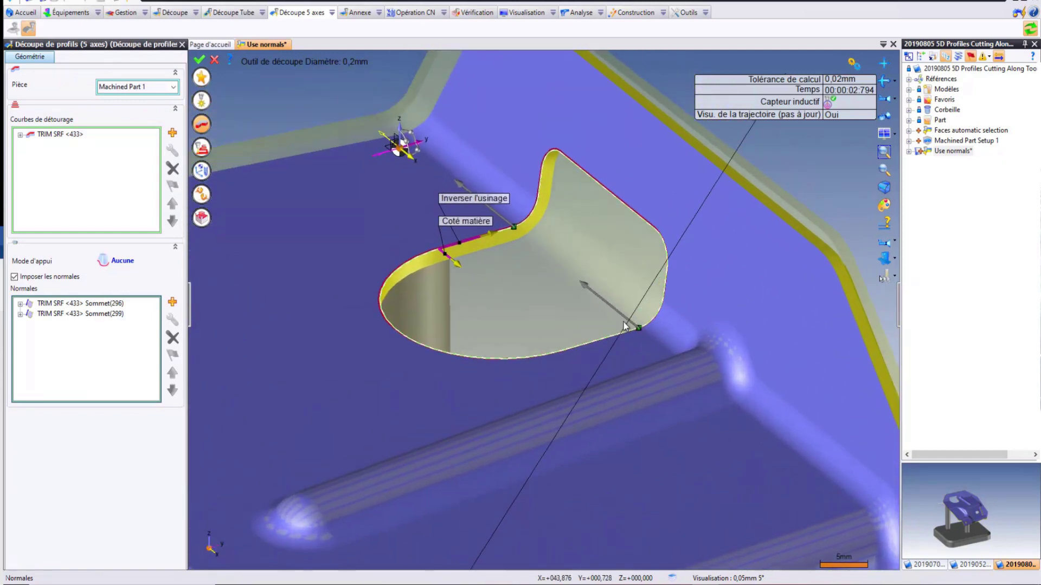
pyautogui.click(199, 60)
# - Run the machining simulation to check the face and profile cut toolpaths
pyautogui.click(883, 276)
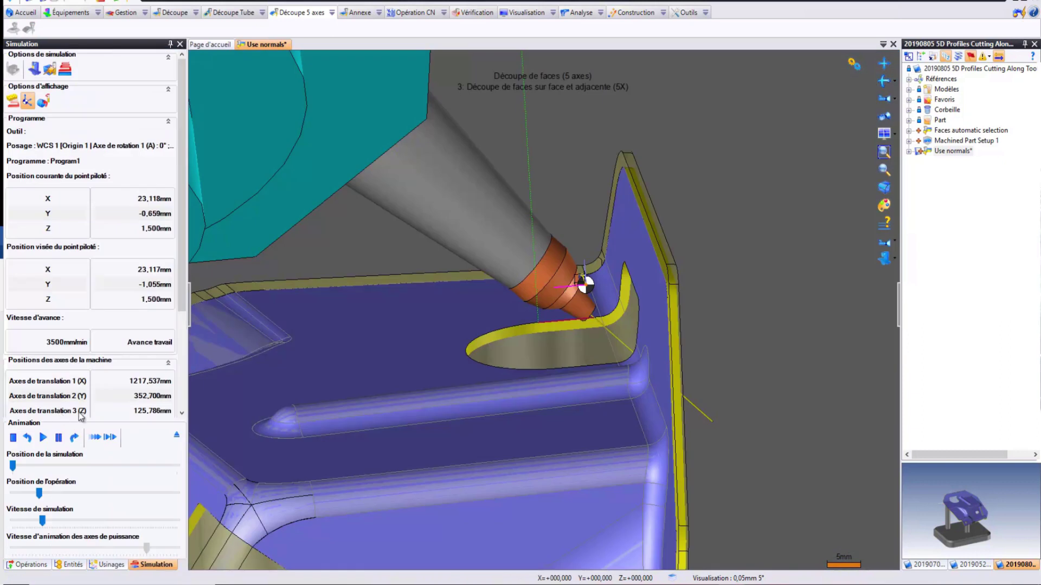